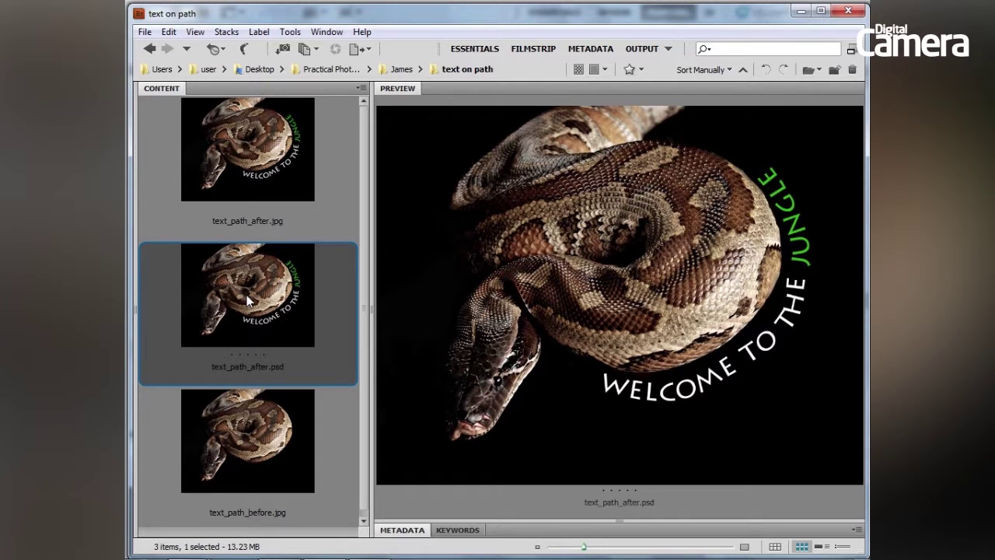
- Open the plain snake photo text_path_before.jpg from Adobe Bridge in Photoshop
{"action": "left_click", "coordinate": [237, 428]}
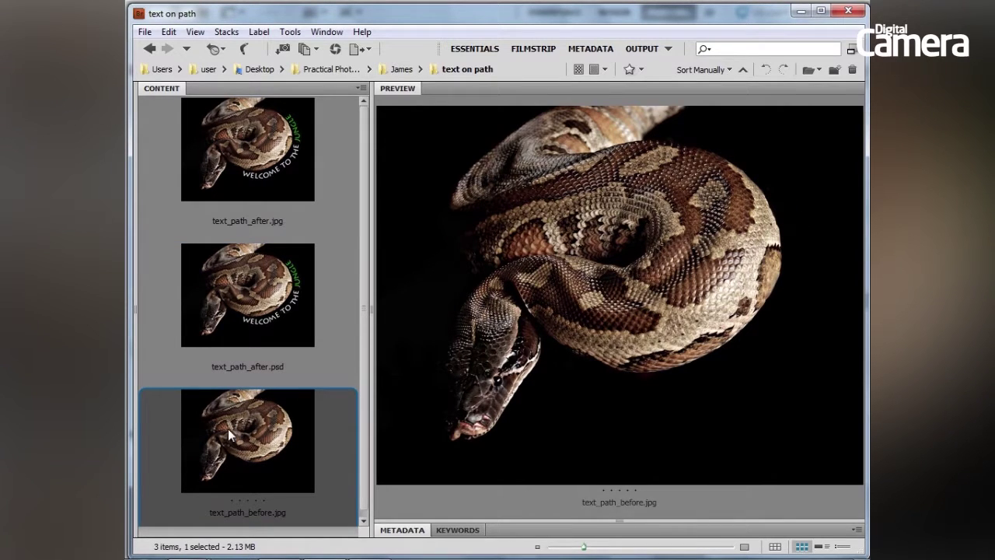
{"action": "double_click", "coordinate": [228, 429]}
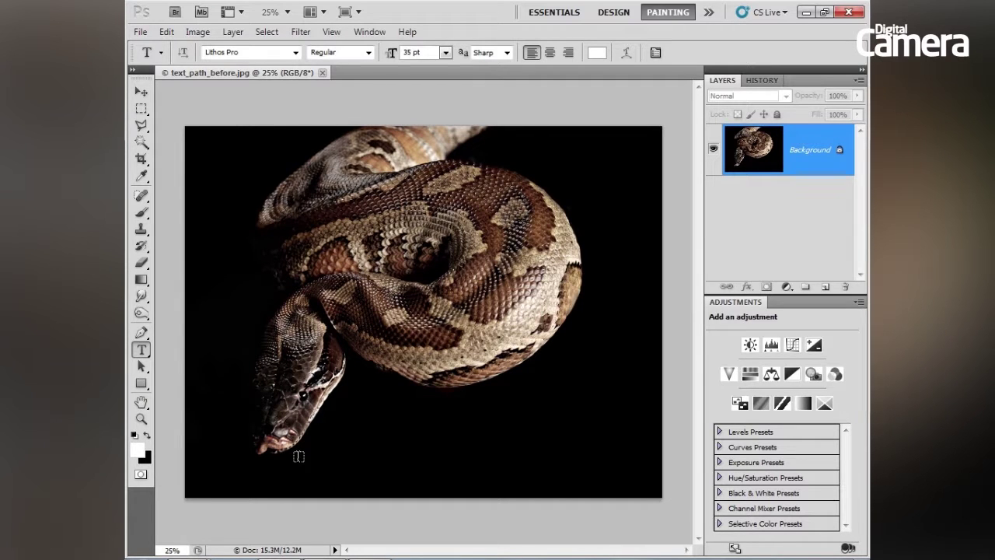
- Trace a curved Pen path from below the snake's head, along the coil's underside, up its right side
{"action": "left_click", "coordinate": [141, 334]}
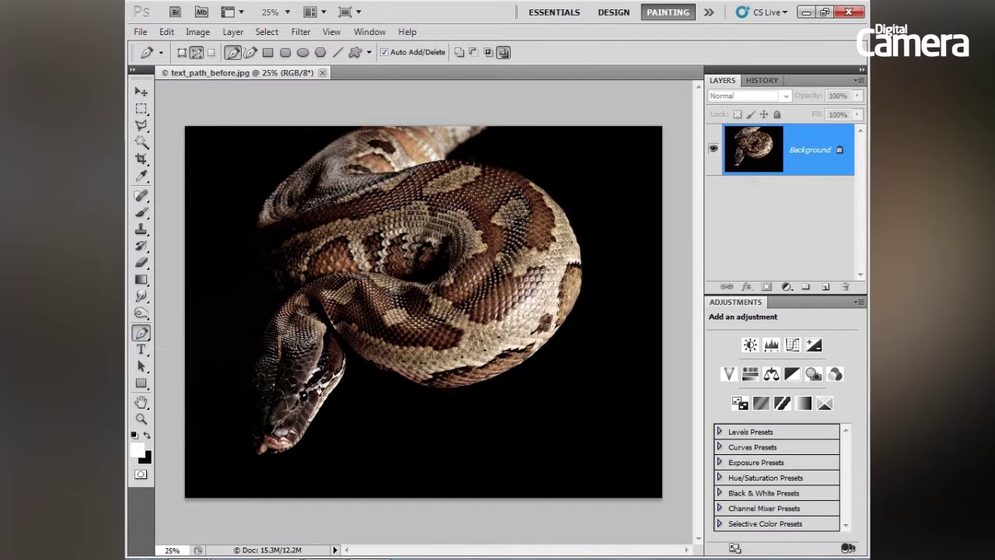
{"action": "left_click", "coordinate": [363, 380]}
{"action": "mouse_move", "coordinate": [408, 400]}
{"action": "left_mouse_down"}
{"action": "mouse_move", "coordinate": [424, 421]}
{"action": "mouse_move", "coordinate": [418, 458]}
{"action": "mouse_move", "coordinate": [412, 412]}
{"action": "mouse_move", "coordinate": [435, 427]}
{"action": "mouse_move", "coordinate": [426, 406]}
{"action": "left_mouse_up"}
{"action": "left_click_drag", "start_coordinate": [516, 383], "coordinate": [549, 359]}
{"action": "left_click_drag", "start_coordinate": [594, 287], "coordinate": [597, 257]}
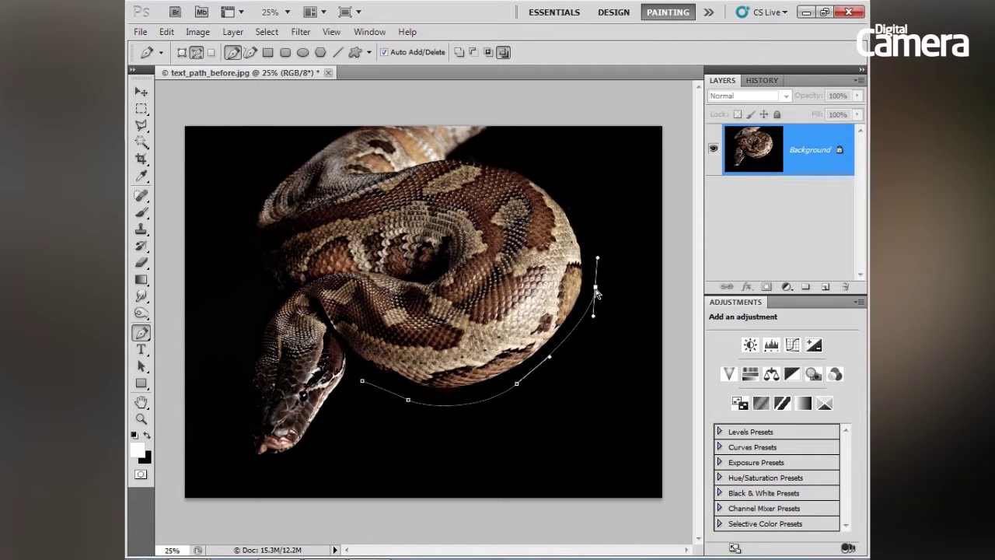
{"action": "mouse_move", "coordinate": [596, 291]}
{"action": "left_mouse_down"}
{"action": "mouse_move", "coordinate": [585, 315]}
{"action": "mouse_move", "coordinate": [591, 300]}
{"action": "left_mouse_up"}
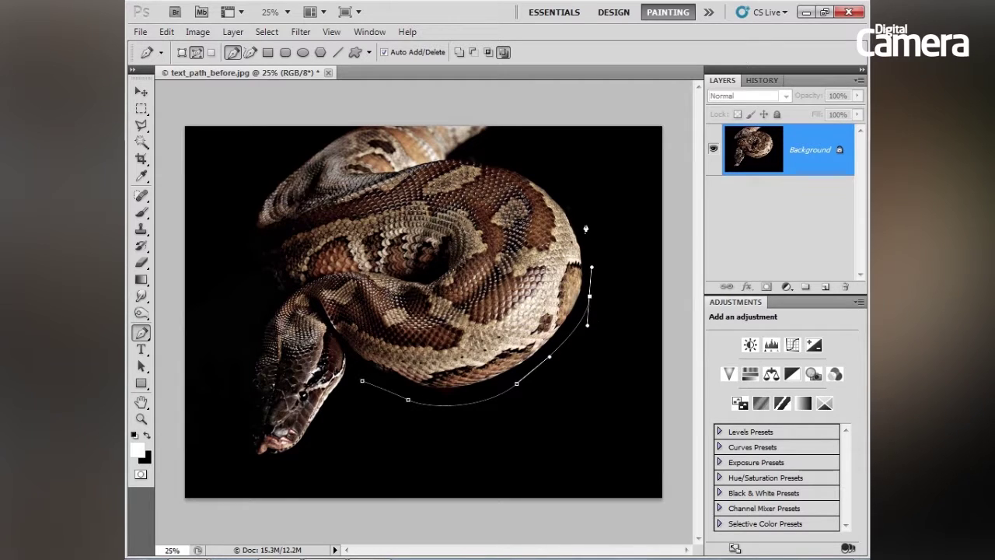
{"action": "mouse_move", "coordinate": [580, 209]}
{"action": "left_mouse_down"}
{"action": "mouse_move", "coordinate": [557, 185]}
{"action": "mouse_move", "coordinate": [577, 215]}
{"action": "left_mouse_up"}
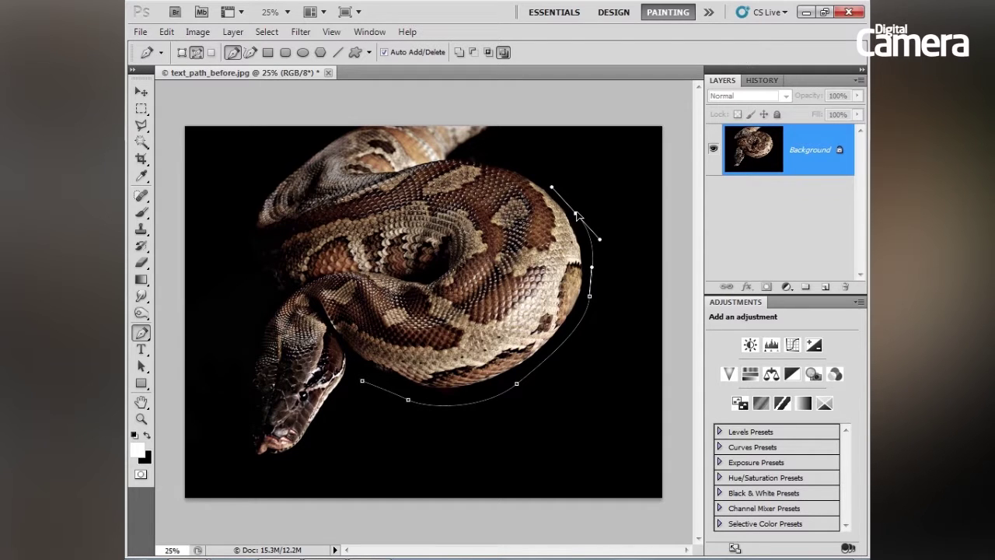
{"action": "left_click_drag", "start_coordinate": [506, 158], "coordinate": [471, 150]}
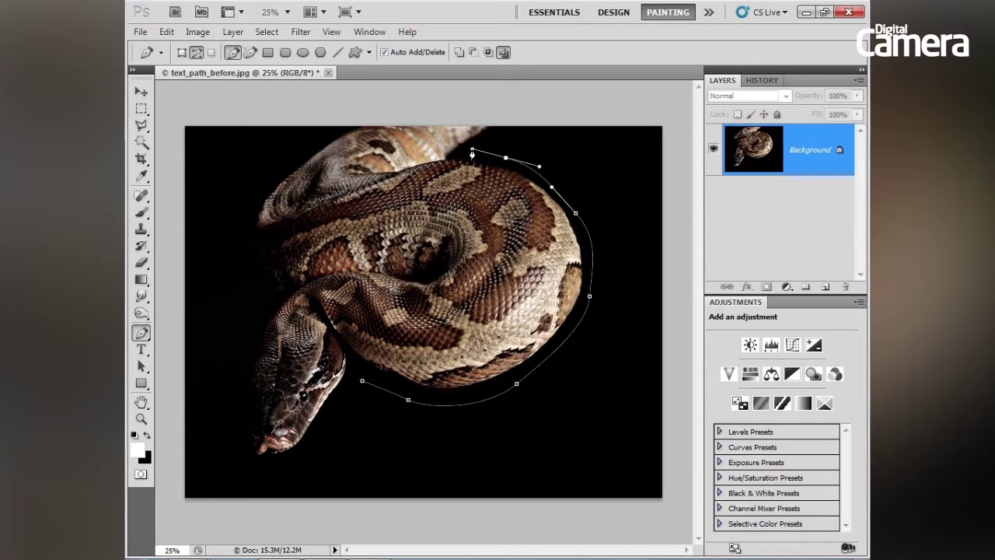
{"action": "left_click", "coordinate": [140, 352]}
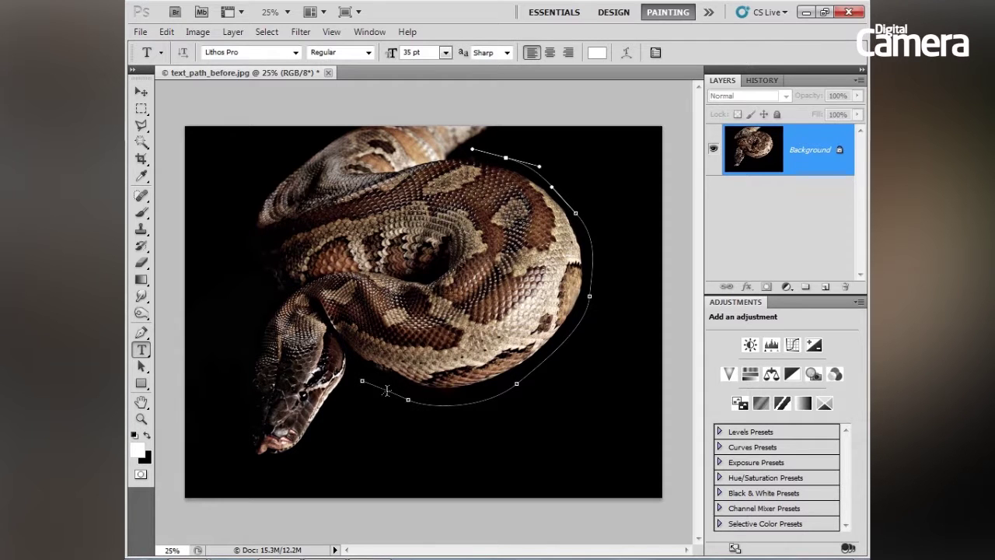
- Type 'WELCOME TO THE JUNGLE' on the curved path and select the word JUNGLE
{"action": "left_click", "coordinate": [385, 389]}
{"action": "type", "text": "WELC"}
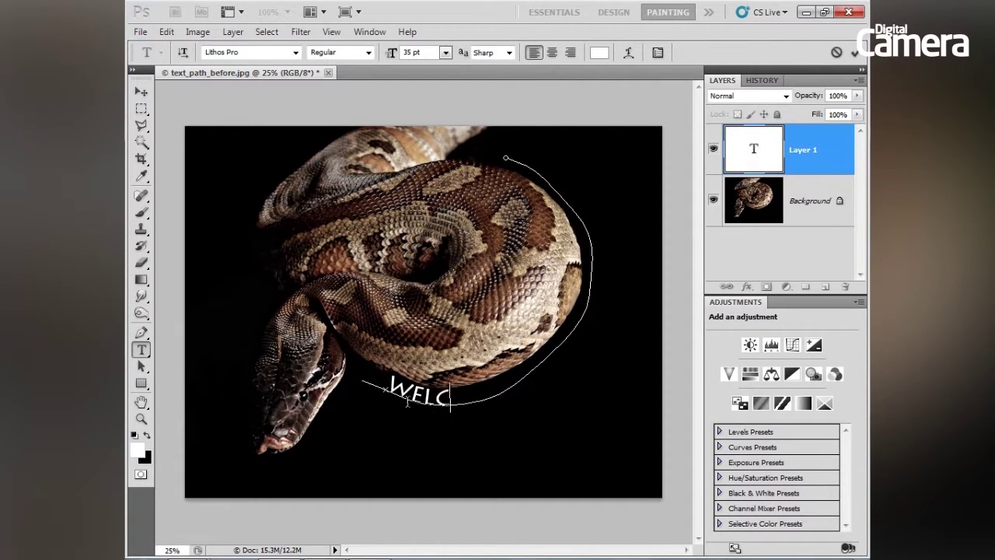
{"action": "type", "text": "OME TO THE JUNGLE"}
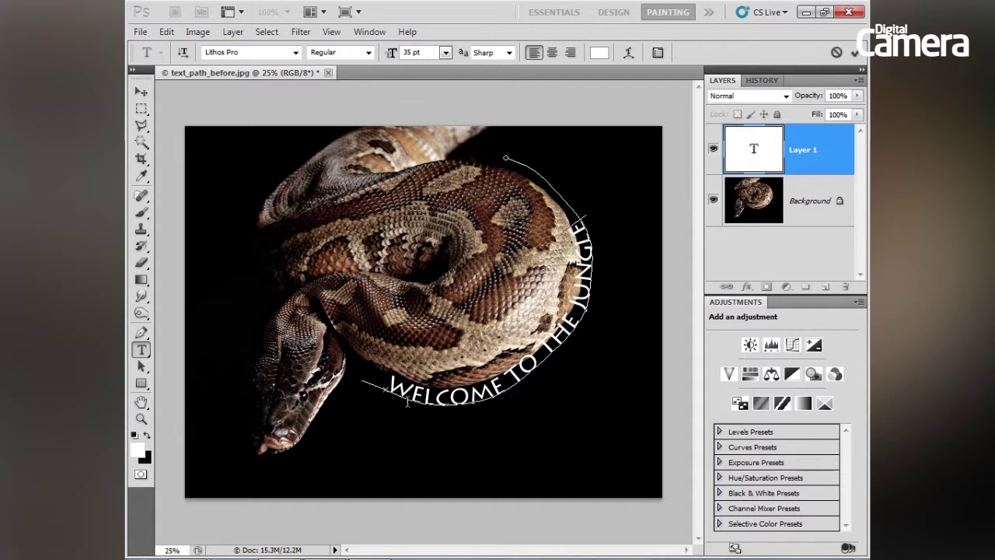
{"action": "left_click_drag", "start_coordinate": [583, 312], "coordinate": [576, 219]}
- Recolour the selected word JUNGLE dark green (#006600) through the text Color Picker
{"action": "left_click", "coordinate": [599, 52]}
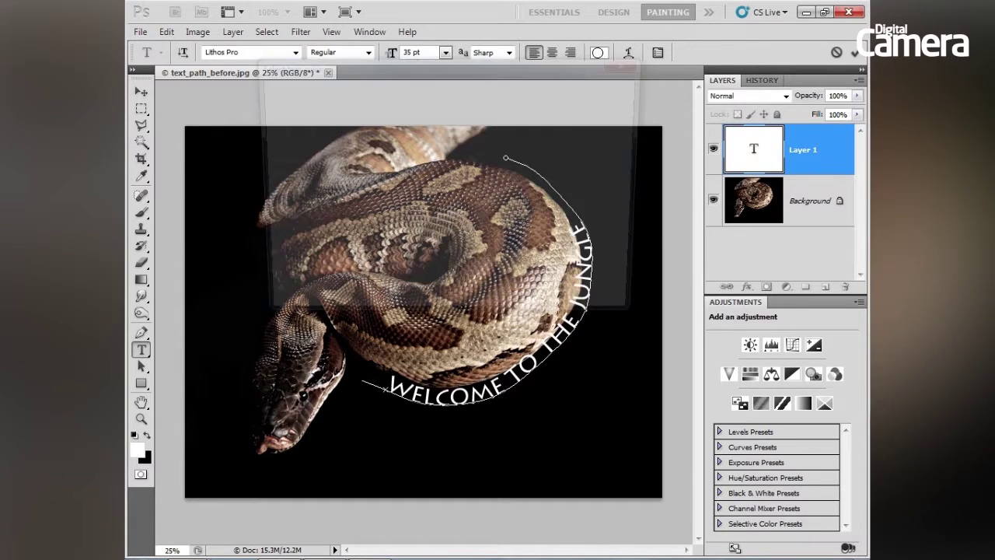
{"action": "left_click", "coordinate": [464, 230]}
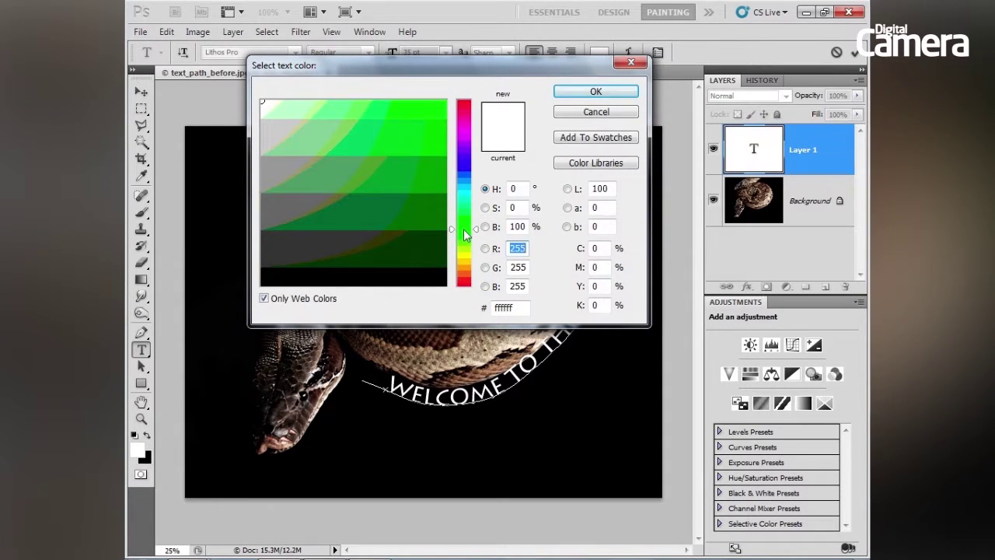
{"action": "left_click", "coordinate": [440, 225]}
{"action": "left_click_drag", "start_coordinate": [497, 72], "coordinate": [261, 73]}
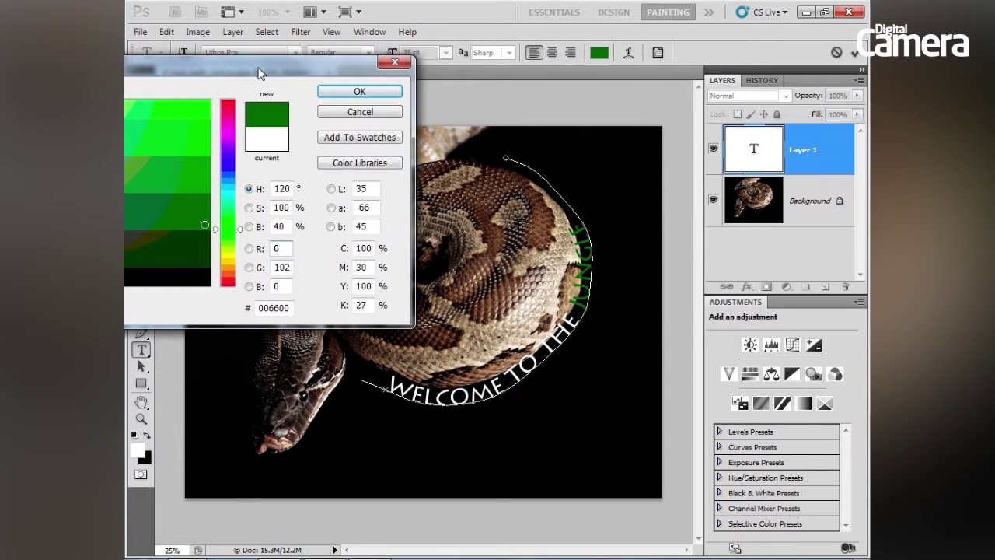
{"action": "left_click", "coordinate": [203, 204]}
{"action": "left_click", "coordinate": [205, 158]}
{"action": "left_click", "coordinate": [354, 94]}
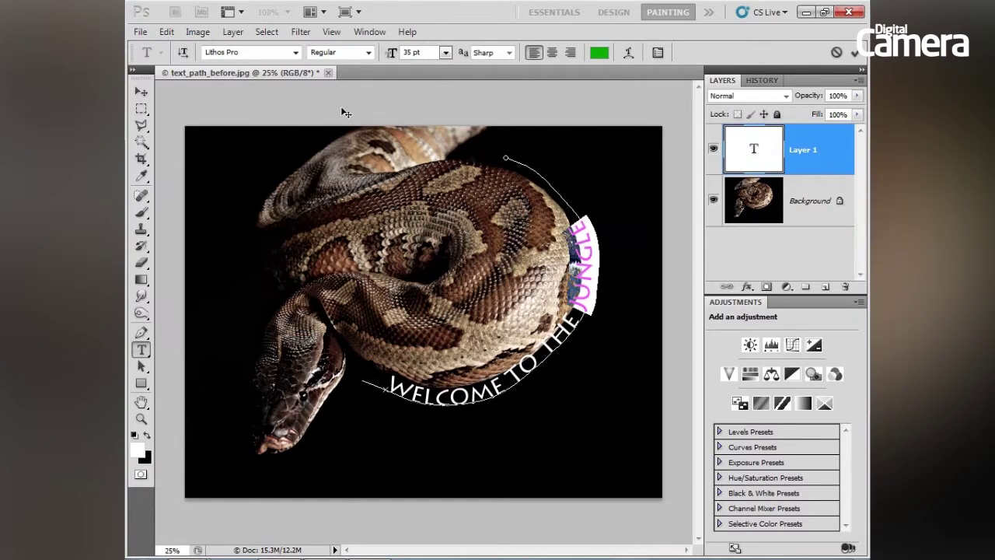
- Commit the curved text and shift it slightly right and down on the canvas
{"action": "left_click", "coordinate": [142, 92]}
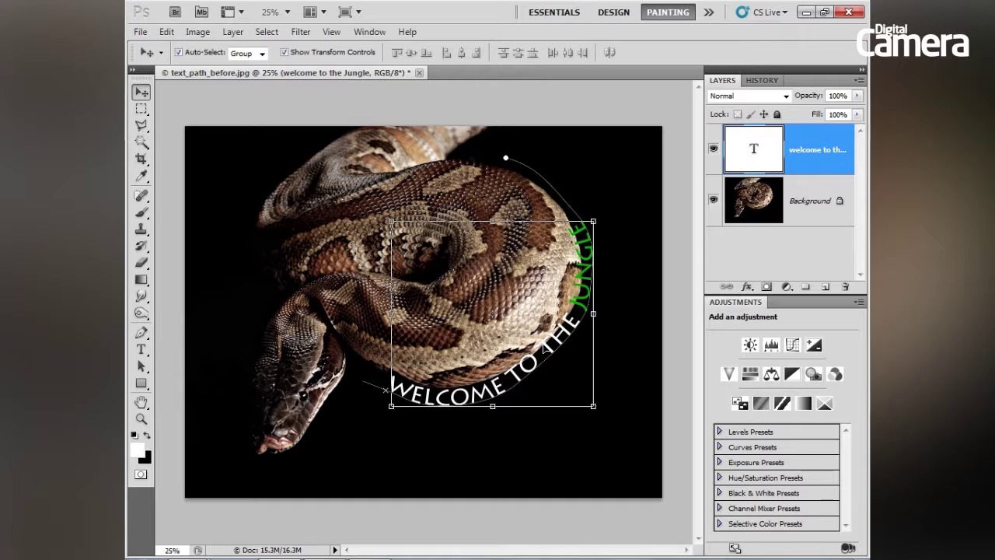
{"action": "left_click", "coordinate": [547, 347]}
{"action": "left_click_drag", "start_coordinate": [548, 348], "coordinate": [559, 355]}
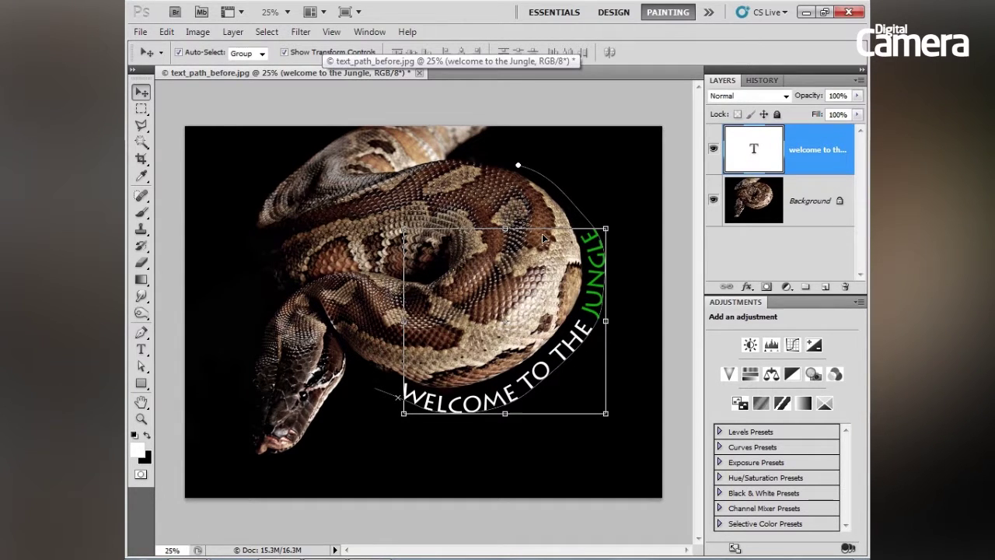
{"action": "left_click", "coordinate": [140, 365]}
- Raise the path anchor above JUNGLE slightly, undoing an overdone outward bulge of the path
{"action": "left_click", "coordinate": [192, 378]}
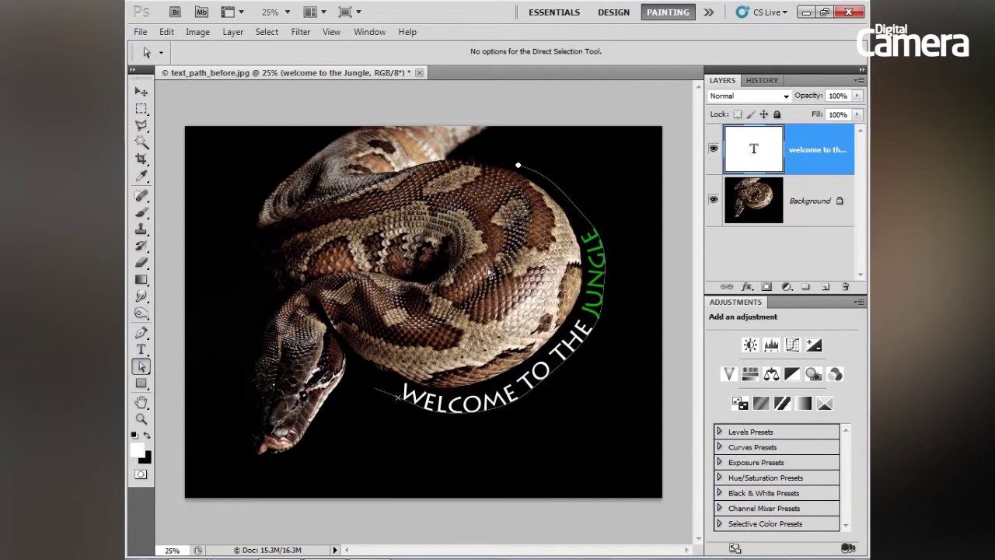
{"action": "left_click", "coordinate": [585, 220]}
{"action": "left_click", "coordinate": [589, 224]}
{"action": "left_click_drag", "start_coordinate": [588, 225], "coordinate": [593, 220]}
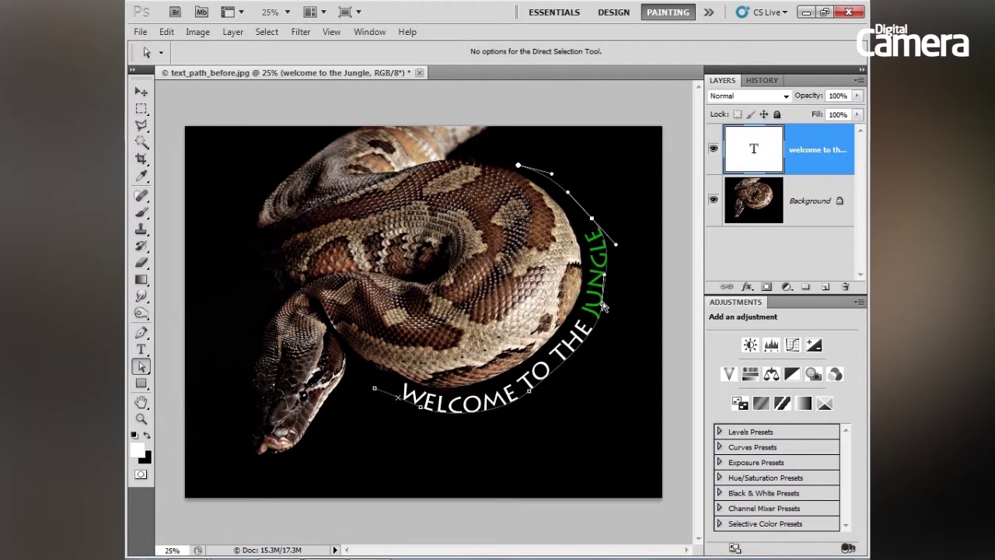
{"action": "left_click_drag", "start_coordinate": [602, 305], "coordinate": [631, 384]}
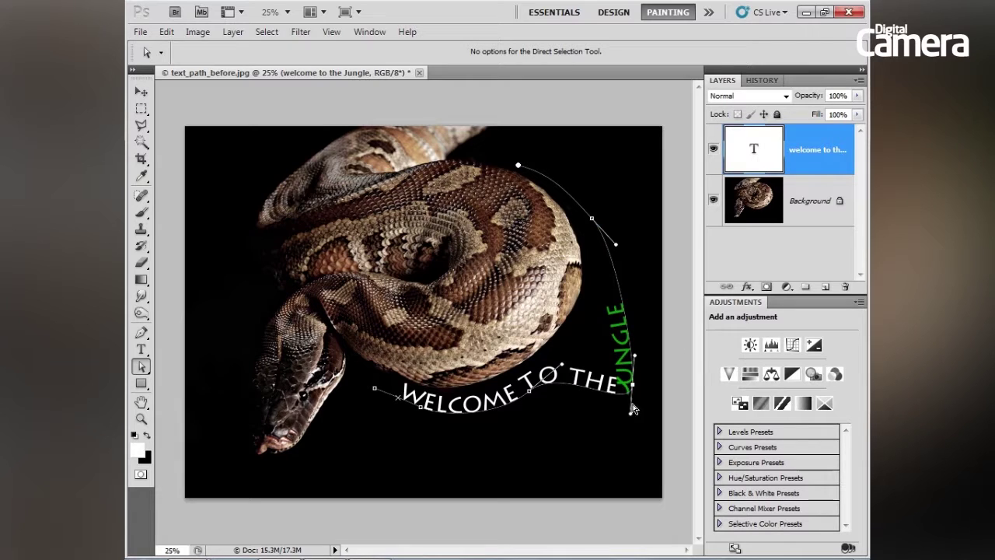
{"action": "key", "text": "ctrl+z"}
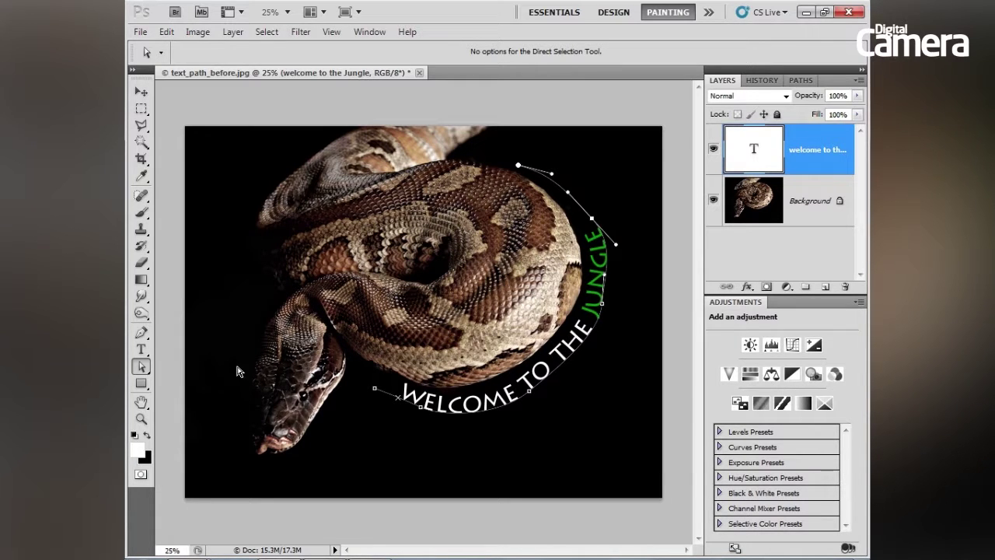
{"action": "left_click", "coordinate": [141, 366]}
{"action": "left_click", "coordinate": [204, 365]}
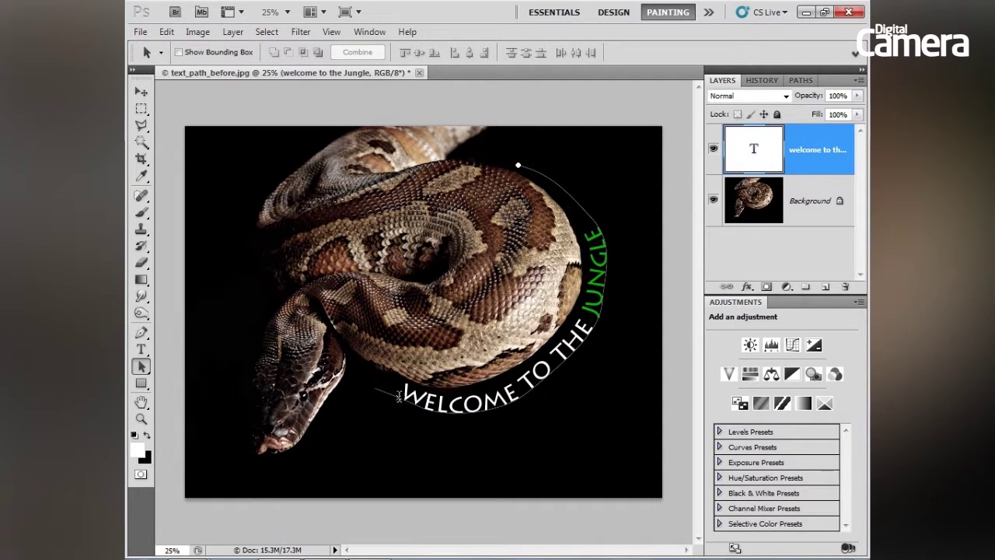
- Slide the text's start point further along the path and display the Paths panel
{"action": "mouse_move", "coordinate": [397, 397]}
{"action": "left_mouse_down"}
{"action": "mouse_move", "coordinate": [396, 388]}
{"action": "mouse_move", "coordinate": [413, 393]}
{"action": "mouse_move", "coordinate": [411, 416]}
{"action": "mouse_move", "coordinate": [425, 387]}
{"action": "mouse_move", "coordinate": [404, 399]}
{"action": "mouse_move", "coordinate": [414, 395]}
{"action": "left_mouse_up"}
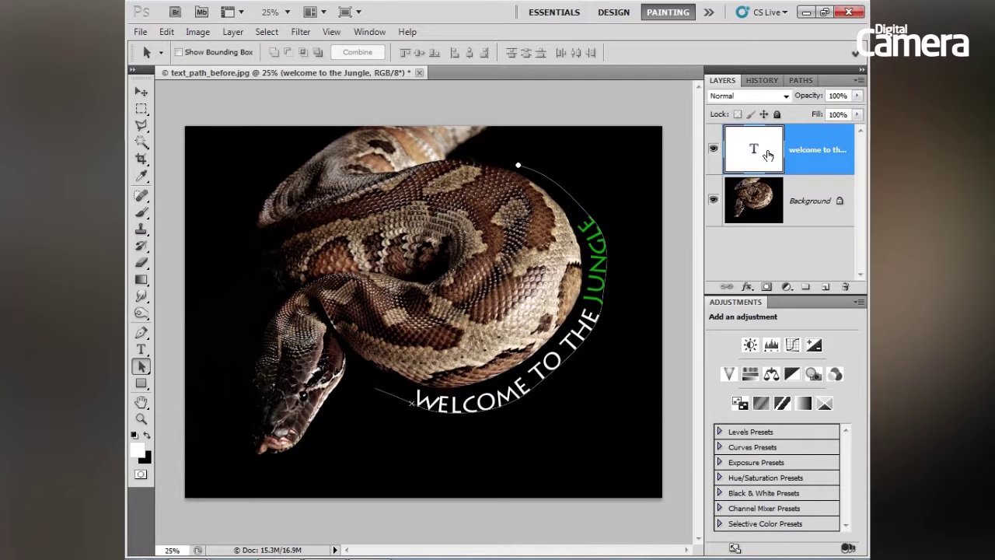
{"action": "left_click", "coordinate": [800, 81]}
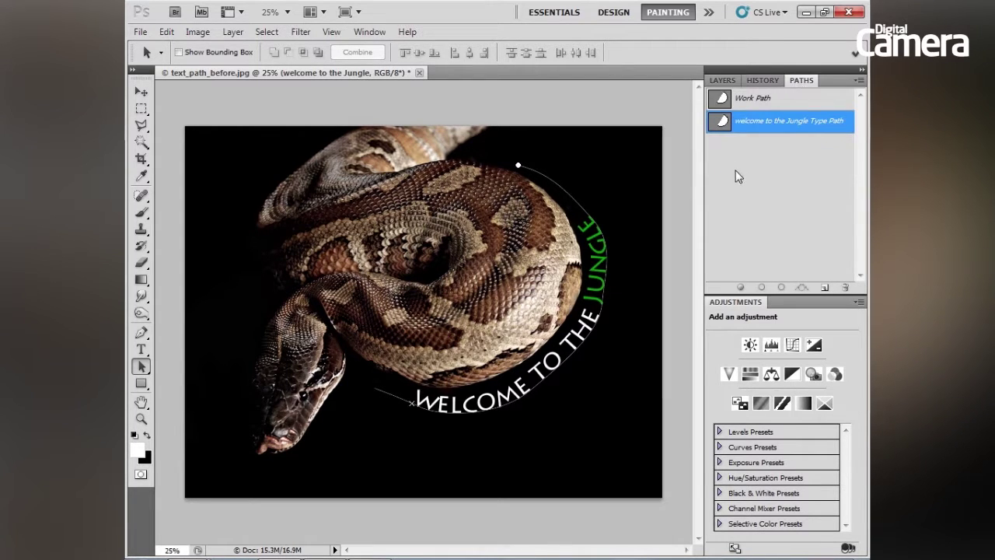